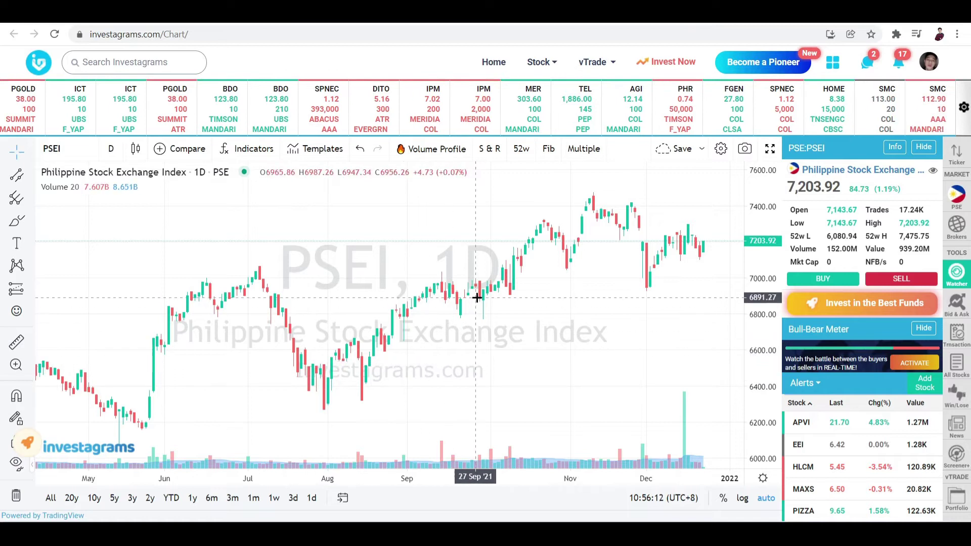
Zoom the PSEi chart out so it spans May through December
{"action": "scroll", "coordinate": [477, 298], "scroll_direction": "right", "scroll_amount": 2}
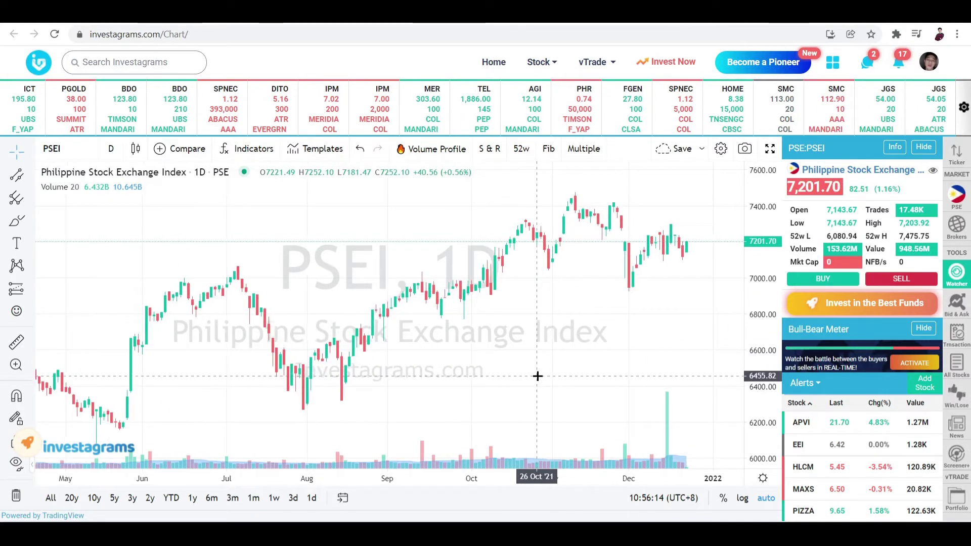
{"action": "scroll", "coordinate": [521, 324], "scroll_direction": "down", "scroll_amount": 1}
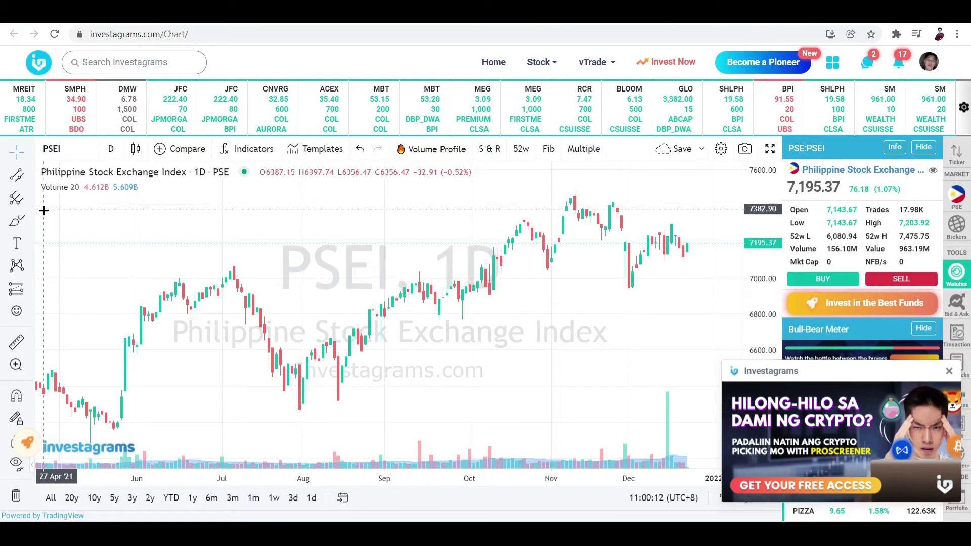
Arm the Parallel Channel tool from the left toolbar's line-tools flyout
{"action": "left_click", "coordinate": [18, 176]}
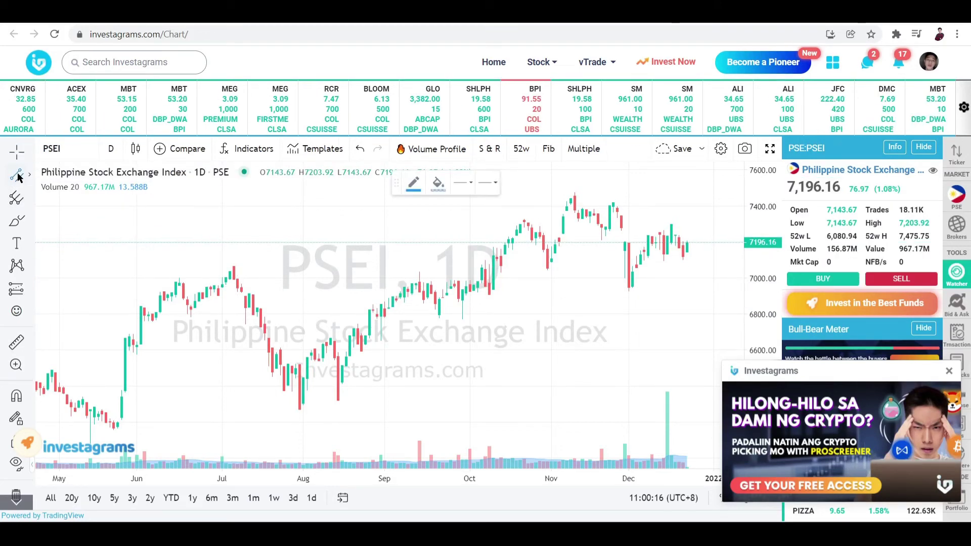
{"action": "left_click", "coordinate": [29, 176]}
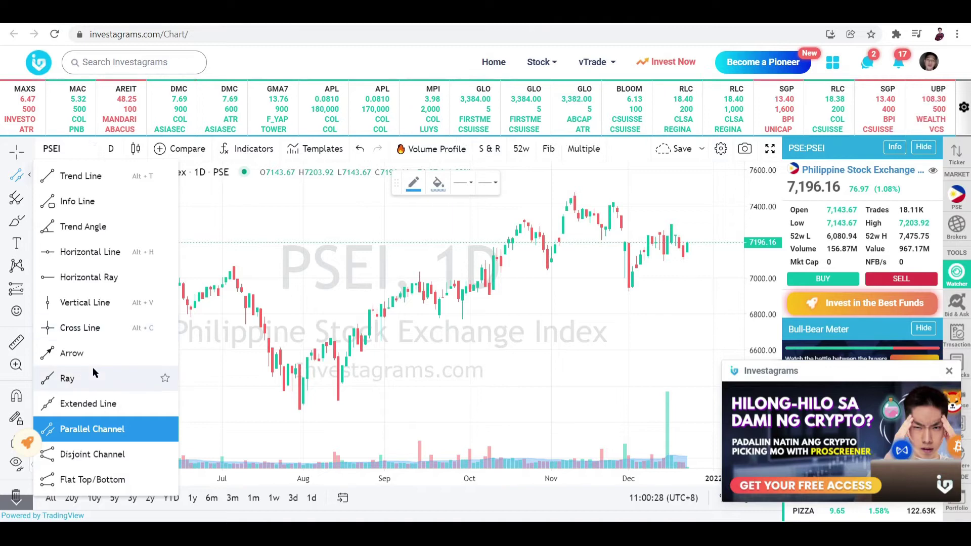
{"action": "left_click", "coordinate": [107, 430]}
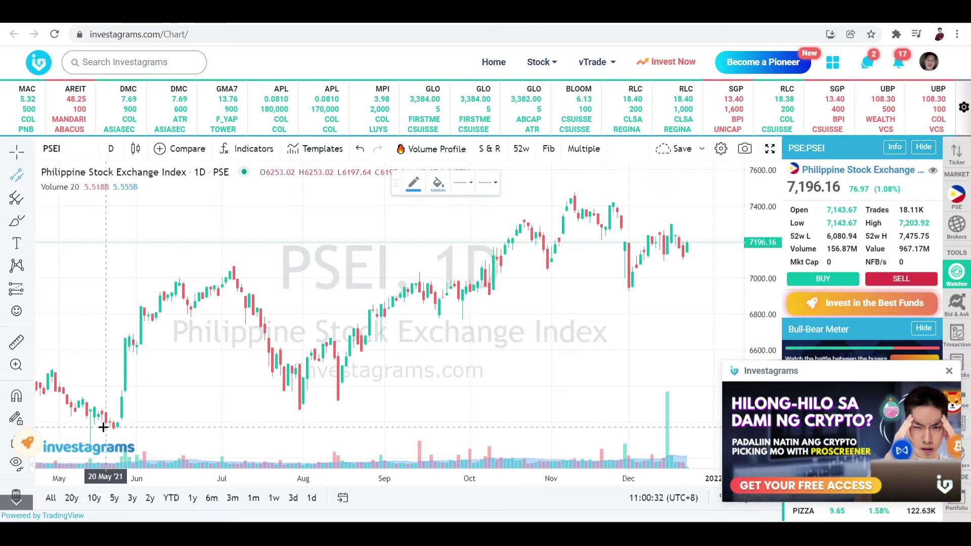
Draw a rising channel from the 23 Jul low to mid-September, widened to enclose the lows
{"action": "left_click", "coordinate": [281, 367]}
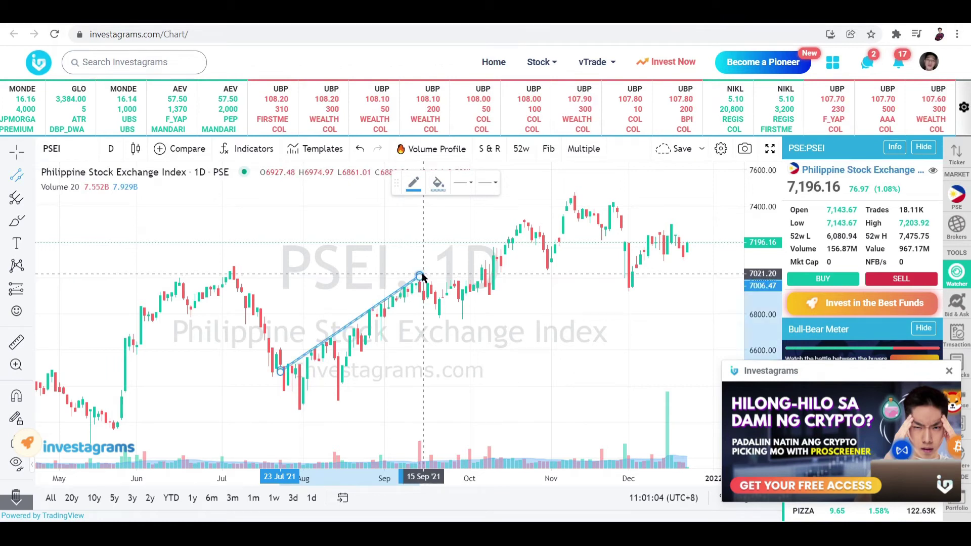
{"action": "left_click_drag", "start_coordinate": [427, 285], "coordinate": [461, 317]}
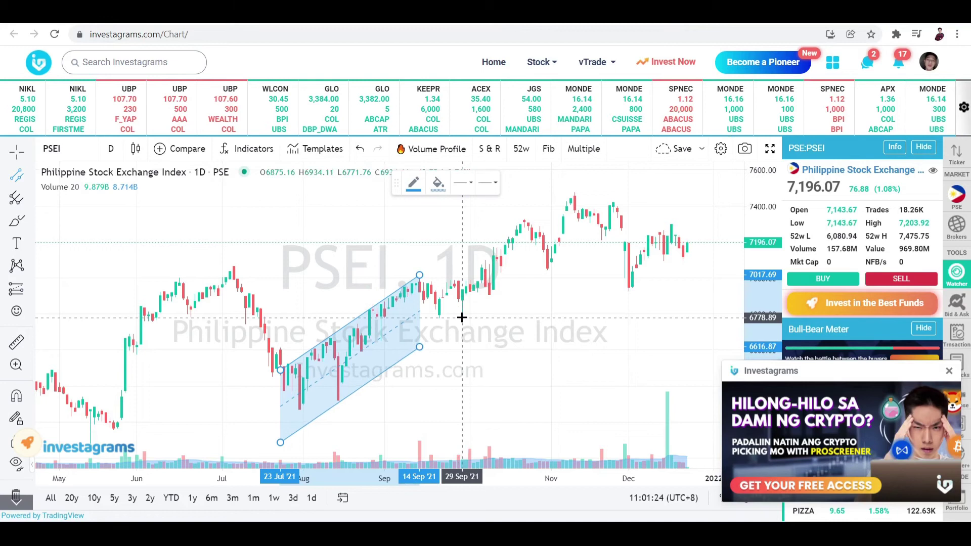
Deselect, then reselect the blue July–September parallel channel
{"action": "left_click", "coordinate": [386, 352]}
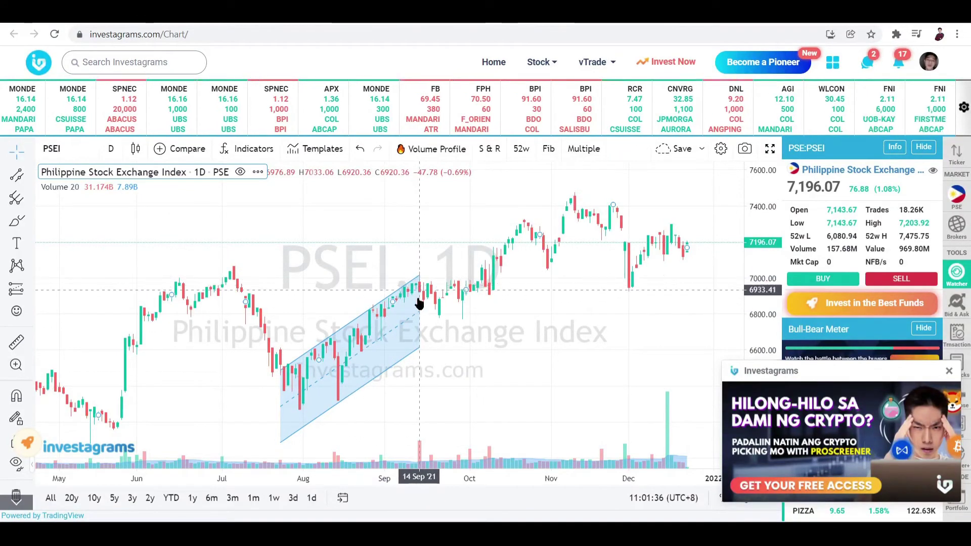
{"action": "left_click", "coordinate": [422, 349]}
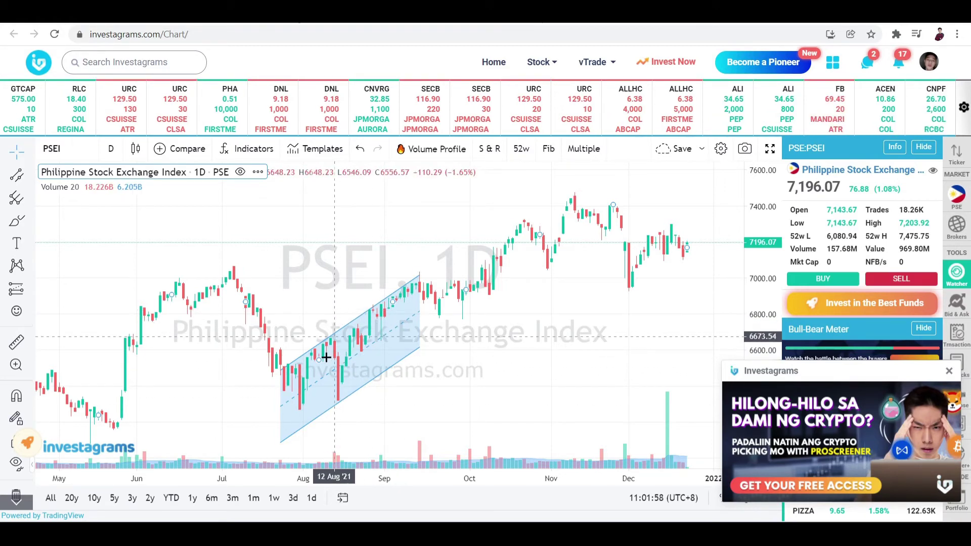
{"action": "left_click", "coordinate": [338, 373]}
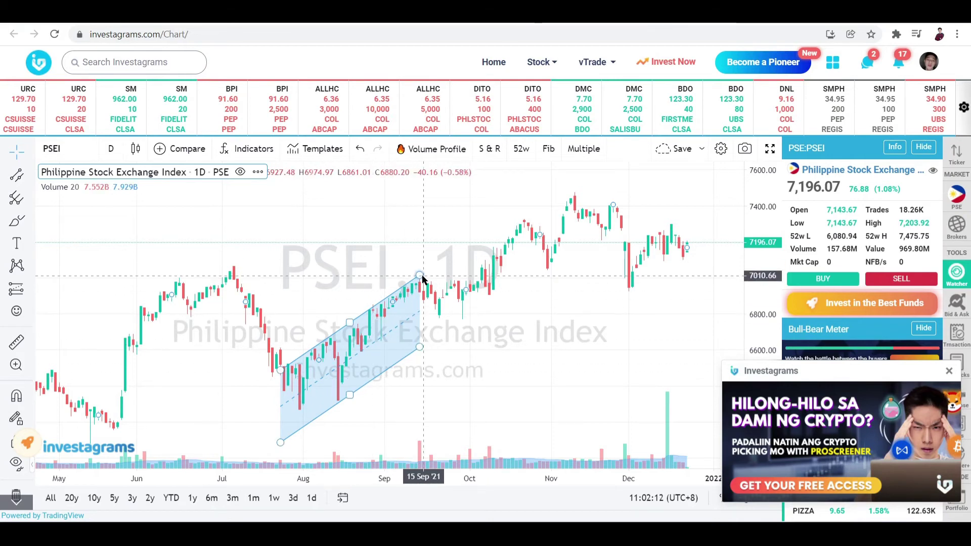
Switch the drawing tool to a plain Trend Line
{"action": "left_click", "coordinate": [24, 171]}
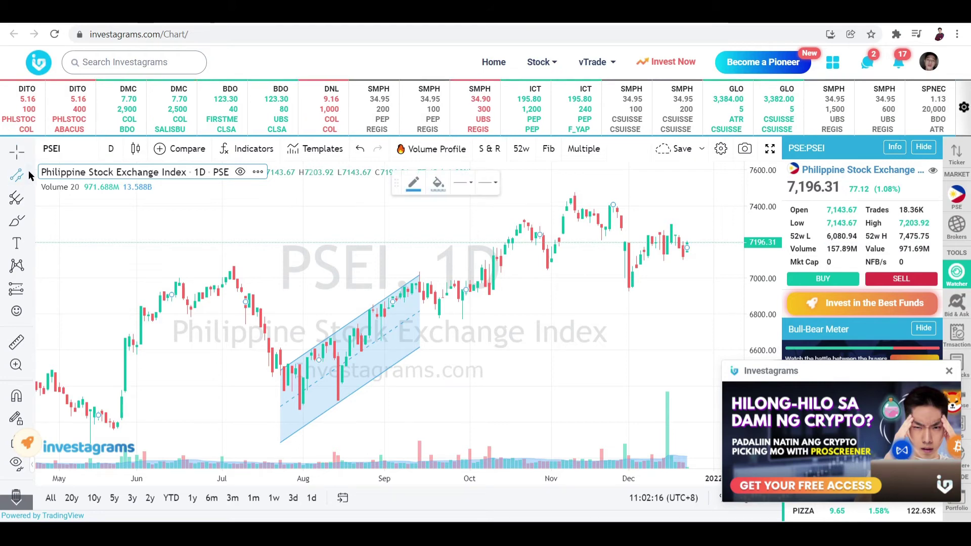
{"action": "left_click", "coordinate": [29, 174]}
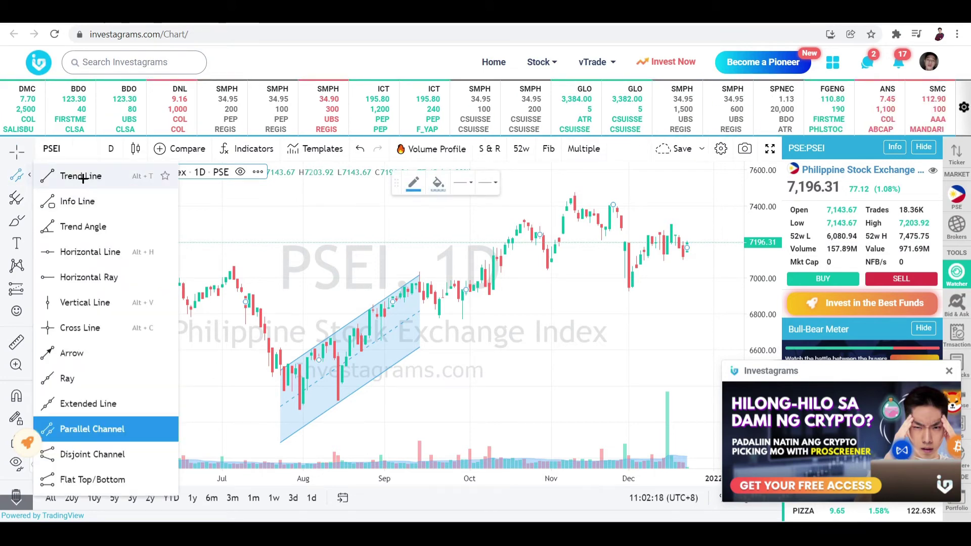
{"action": "left_click", "coordinate": [81, 176]}
Bring early 2021 into view and end the descending trend line at the late-May low
{"action": "scroll", "coordinate": [445, 344], "scroll_direction": "down", "scroll_amount": 5}
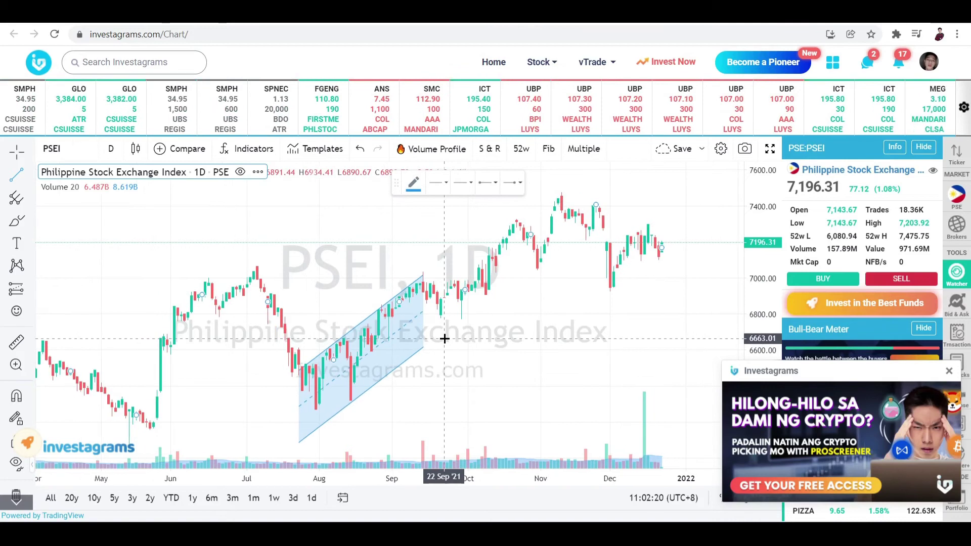
{"action": "scroll", "coordinate": [443, 342], "scroll_direction": "down", "scroll_amount": 5}
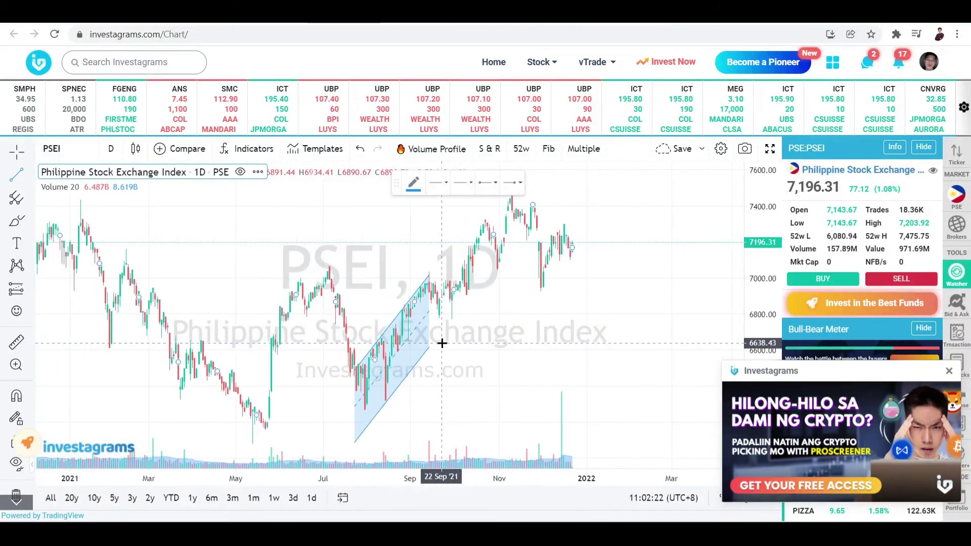
{"action": "scroll", "coordinate": [439, 348], "scroll_direction": "down", "scroll_amount": 2}
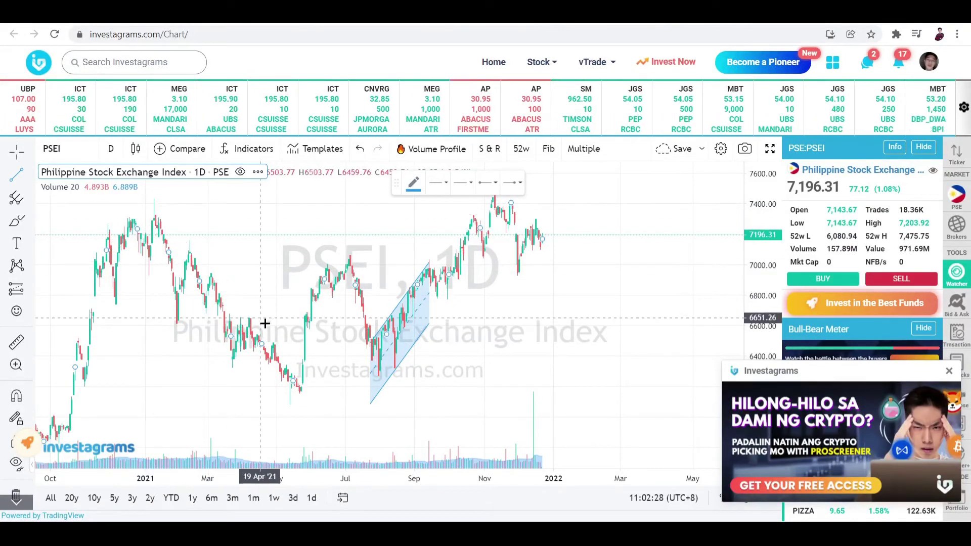
{"action": "left_click_drag", "start_coordinate": [153, 215], "coordinate": [210, 210]}
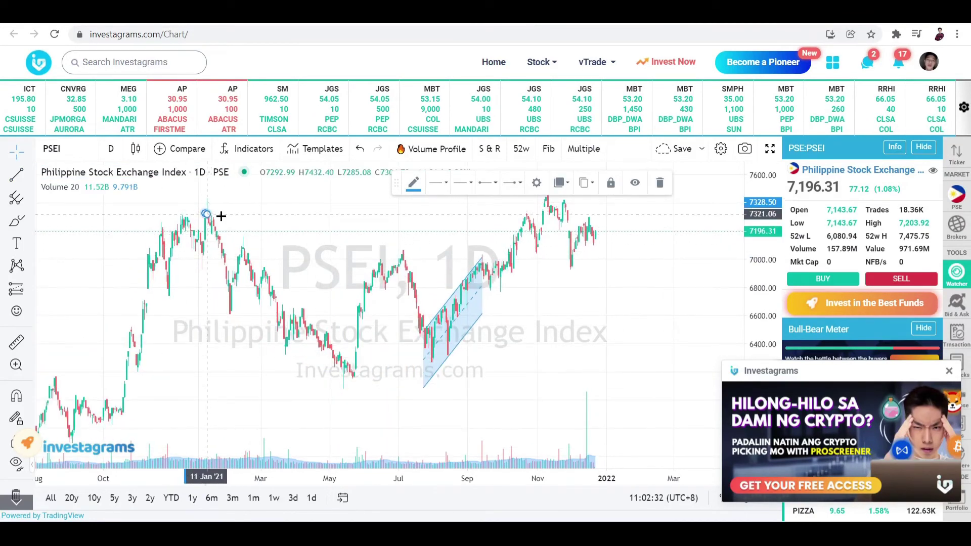
{"action": "left_click", "coordinate": [358, 371]}
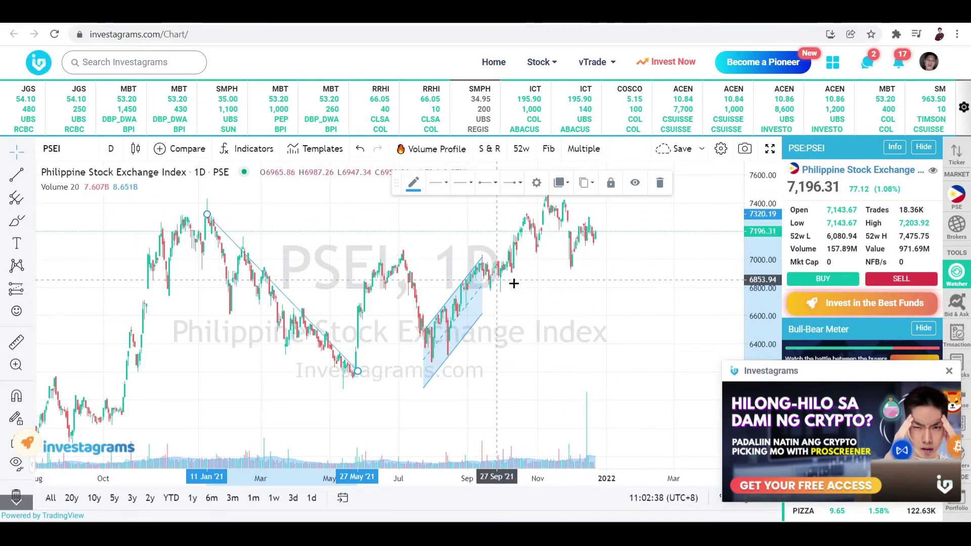
Zoom in on recent months, cancel the half-drawn channel, and re-arm the line tool
{"action": "left_click", "coordinate": [29, 176]}
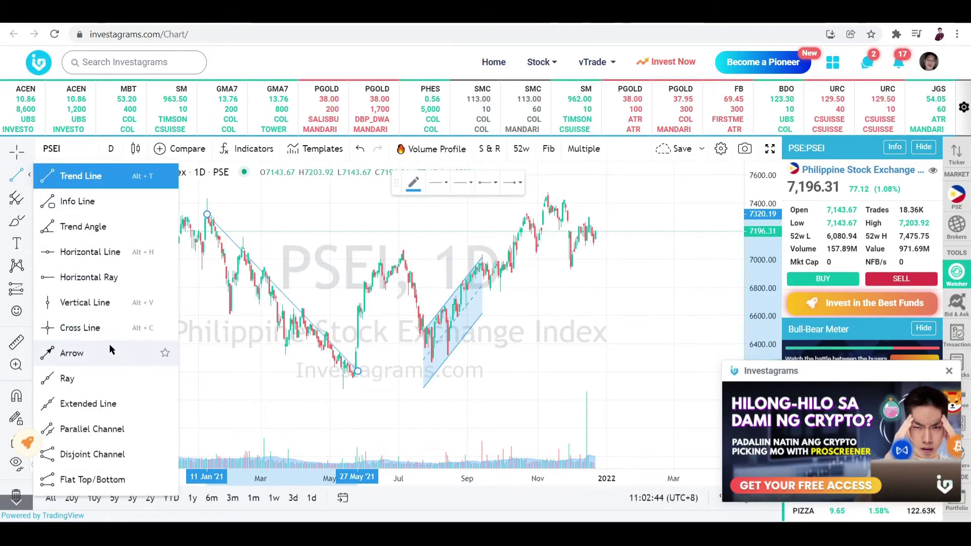
{"action": "left_click", "coordinate": [95, 435]}
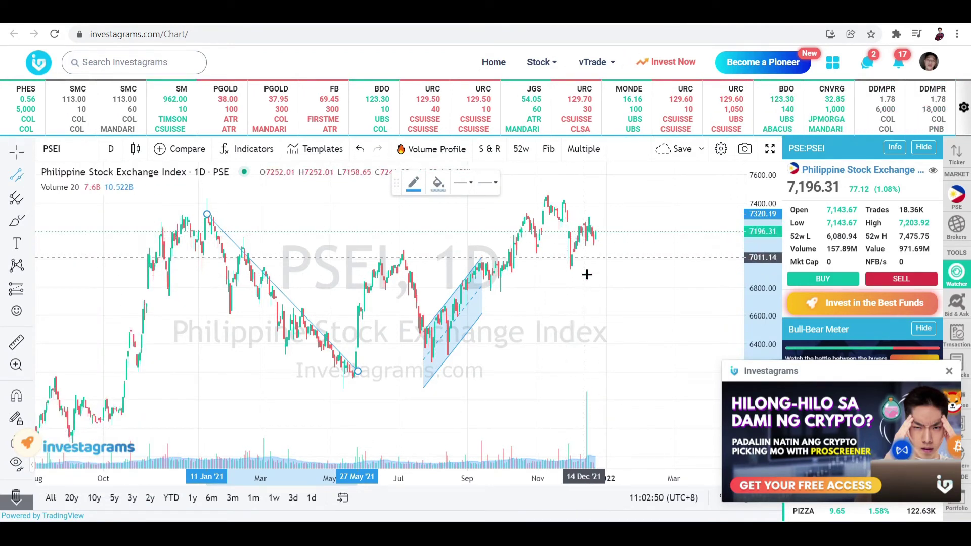
{"action": "scroll", "coordinate": [629, 243], "scroll_direction": "up", "scroll_amount": 3}
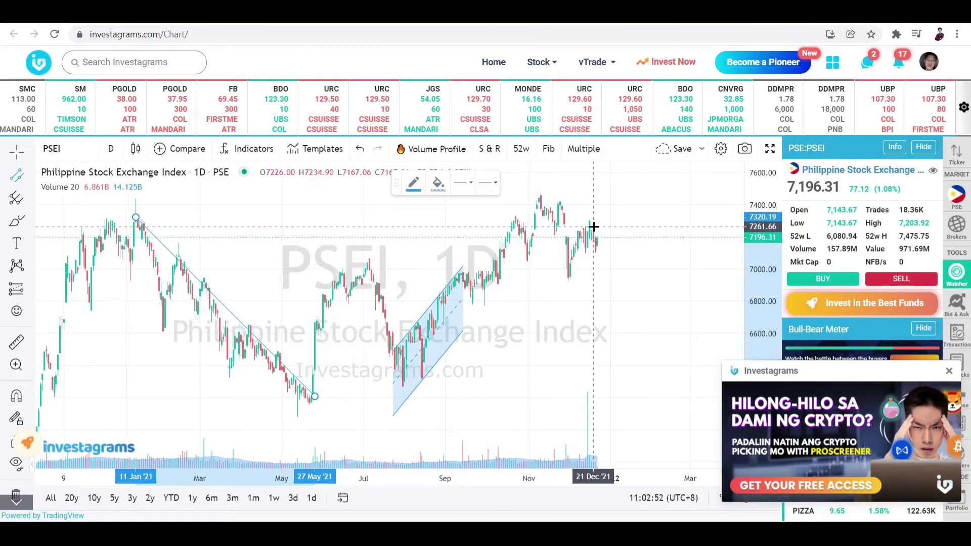
{"action": "scroll", "coordinate": [593, 226], "scroll_direction": "up", "scroll_amount": 2}
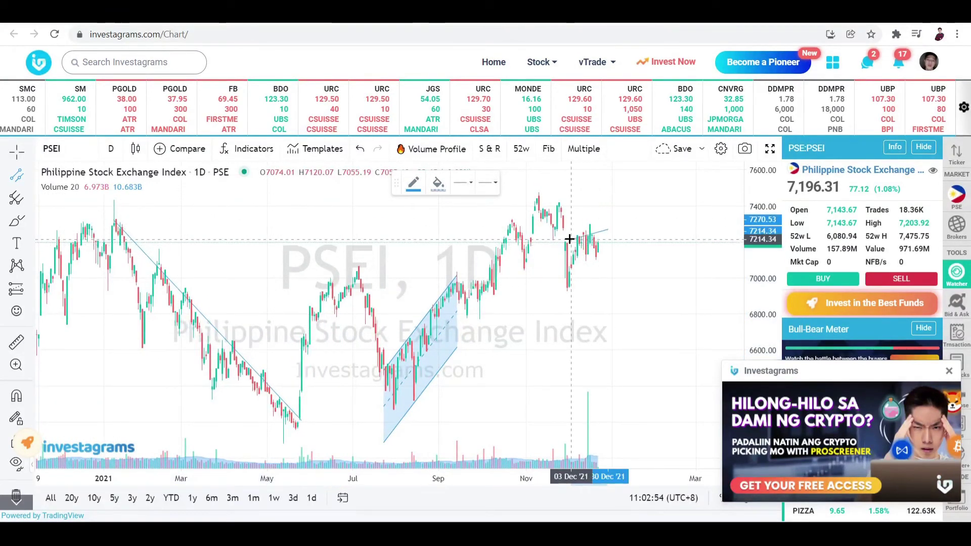
{"action": "key", "text": "Escape"}
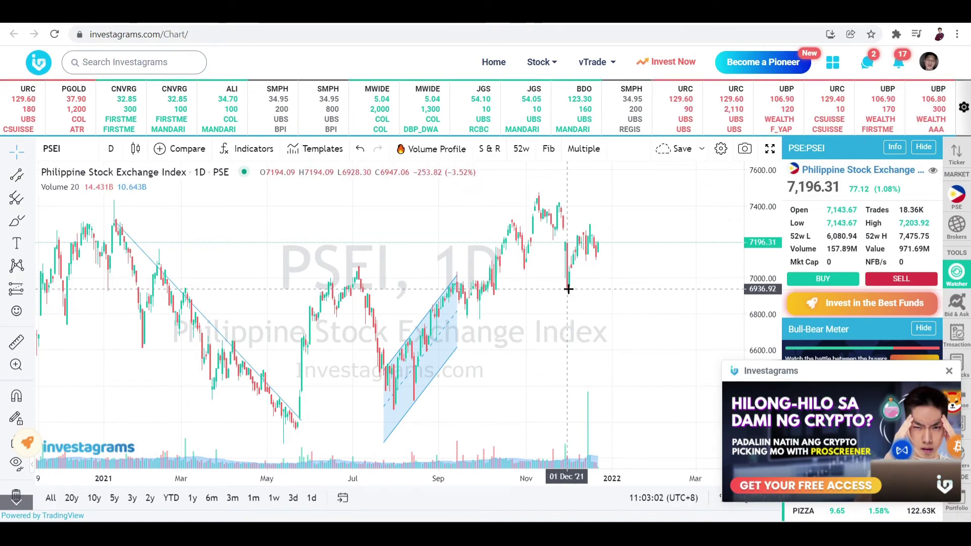
{"action": "left_click_drag", "start_coordinate": [597, 250], "coordinate": [562, 249]}
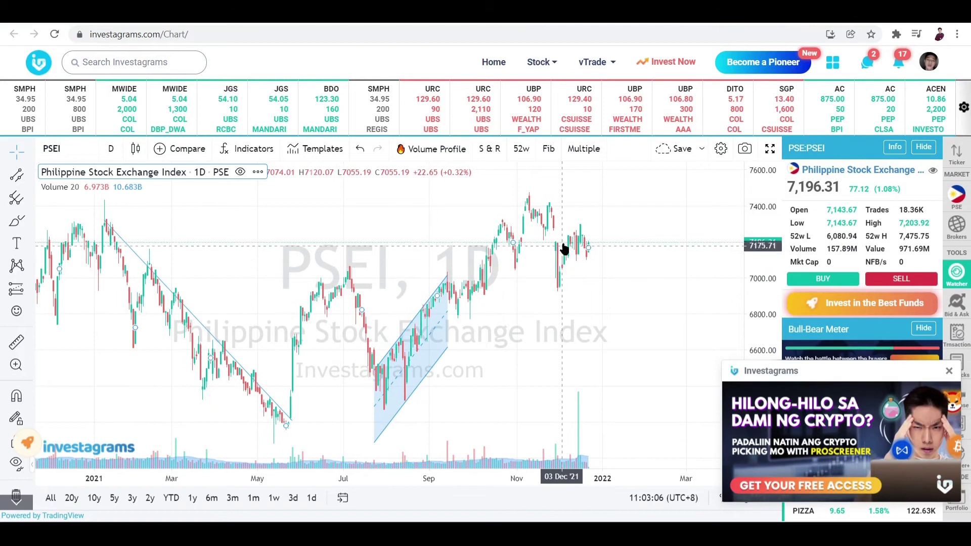
{"action": "left_click", "coordinate": [16, 173]}
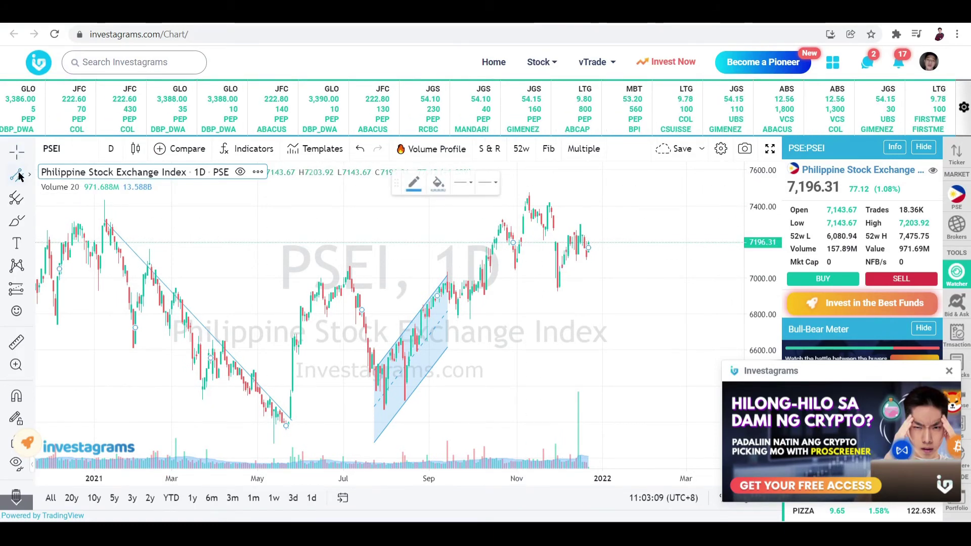
Draw an ascending channel from the 3 Dec '21 low toward Feb–Mar '22, setting its width
{"action": "left_click", "coordinate": [561, 283]}
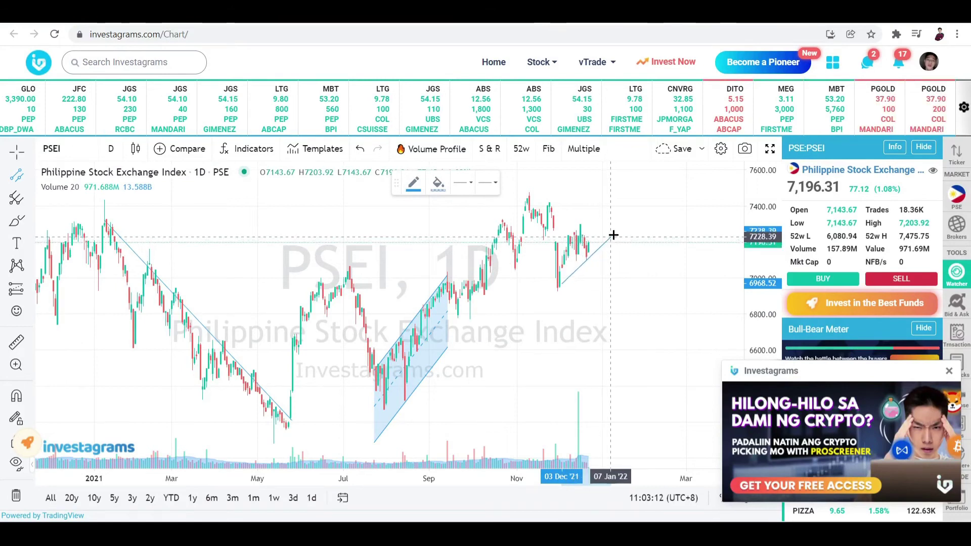
{"action": "left_click", "coordinate": [687, 167]}
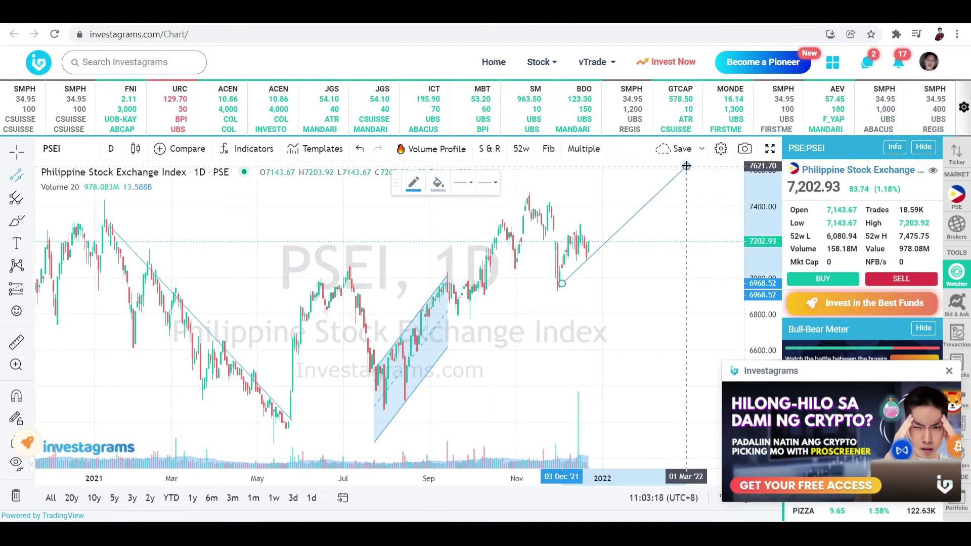
{"action": "left_click", "coordinate": [631, 177]}
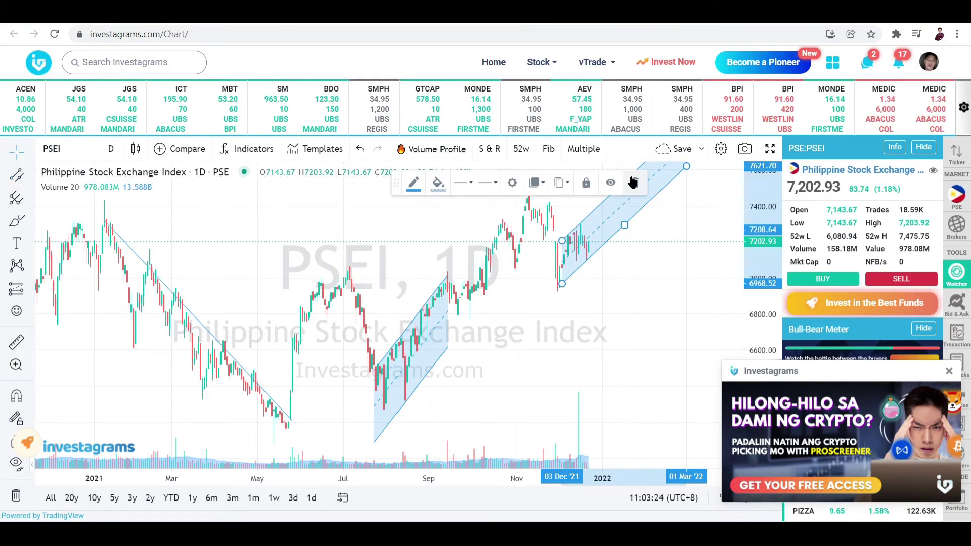
{"action": "scroll", "coordinate": [676, 266], "scroll_direction": "down", "scroll_amount": 2}
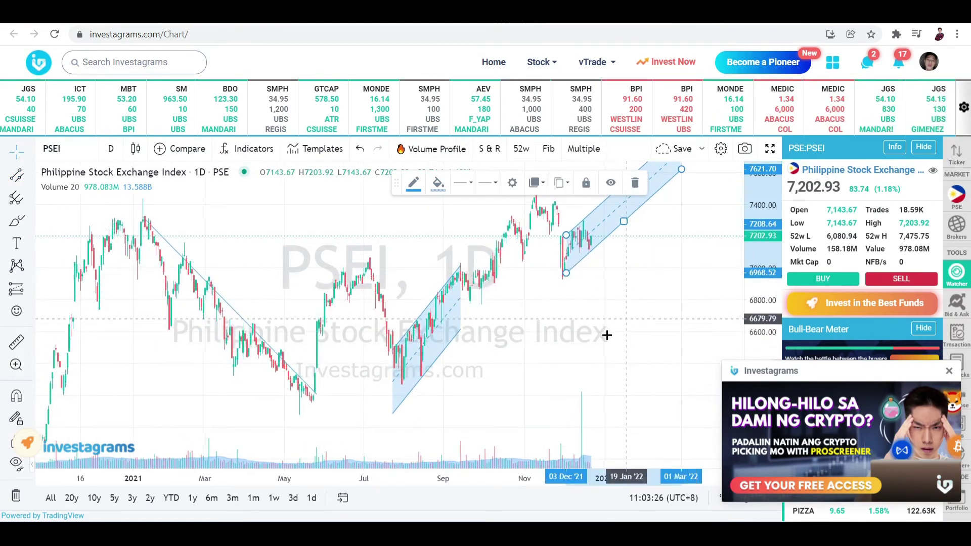
Reshape the December ascending channel to span only the late-December candles
{"action": "scroll", "coordinate": [664, 250], "scroll_direction": "up", "scroll_amount": 2}
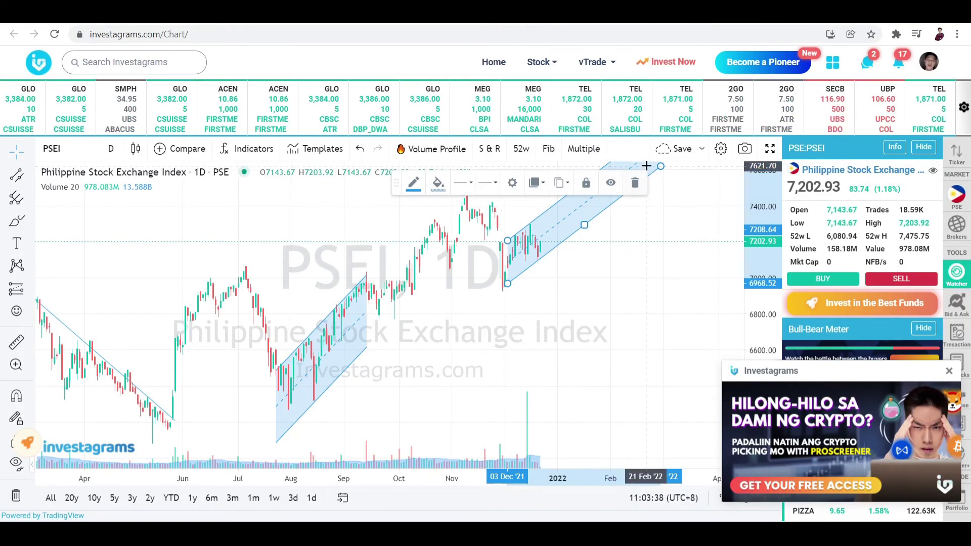
{"action": "left_click", "coordinate": [18, 176]}
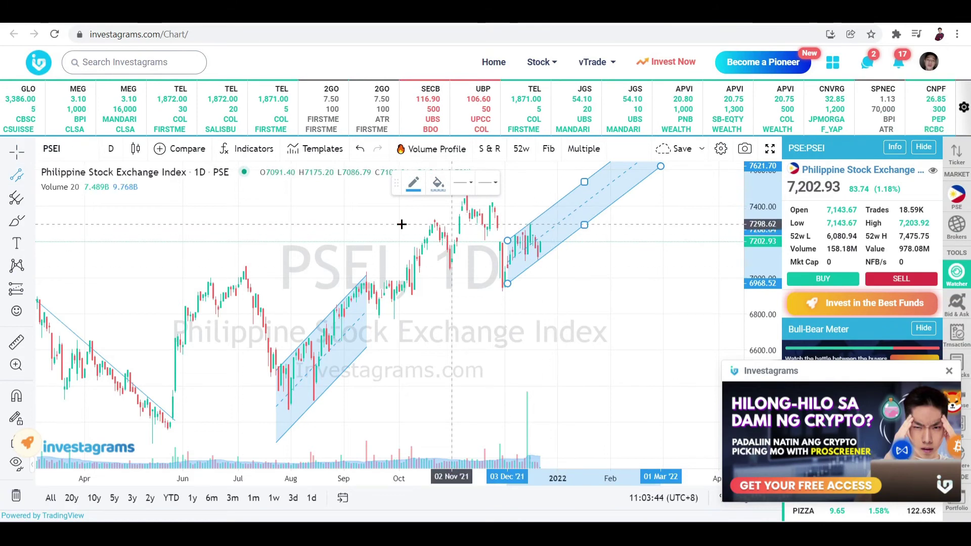
{"action": "left_click", "coordinate": [529, 225]}
{"action": "mouse_move", "coordinate": [531, 224]}
{"action": "left_mouse_down"}
{"action": "mouse_move", "coordinate": [546, 244]}
{"action": "mouse_move", "coordinate": [550, 221]}
{"action": "left_mouse_up"}
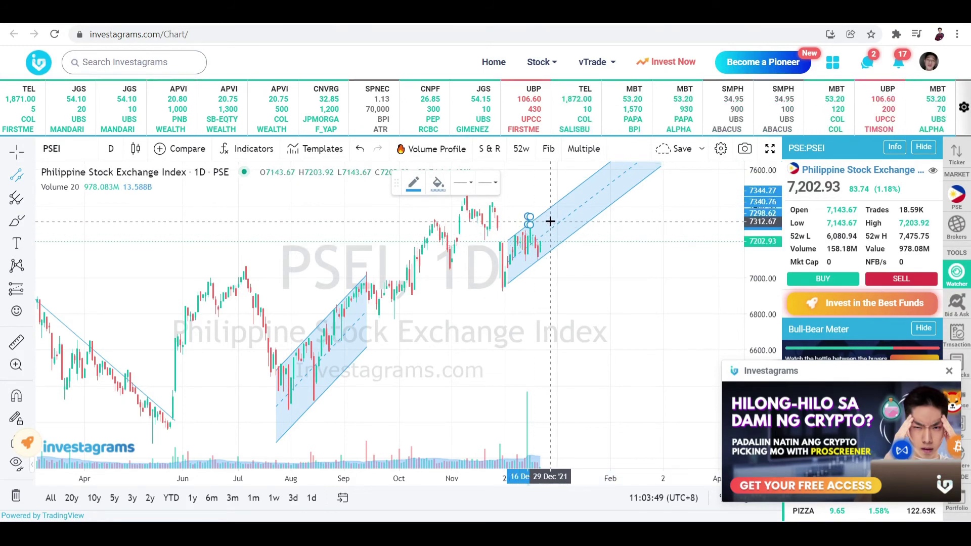
Dismiss the line-tools flyout, deselect the channel, and pan the chart to show earlier data
{"action": "left_click", "coordinate": [16, 175]}
{"action": "left_click", "coordinate": [582, 270]}
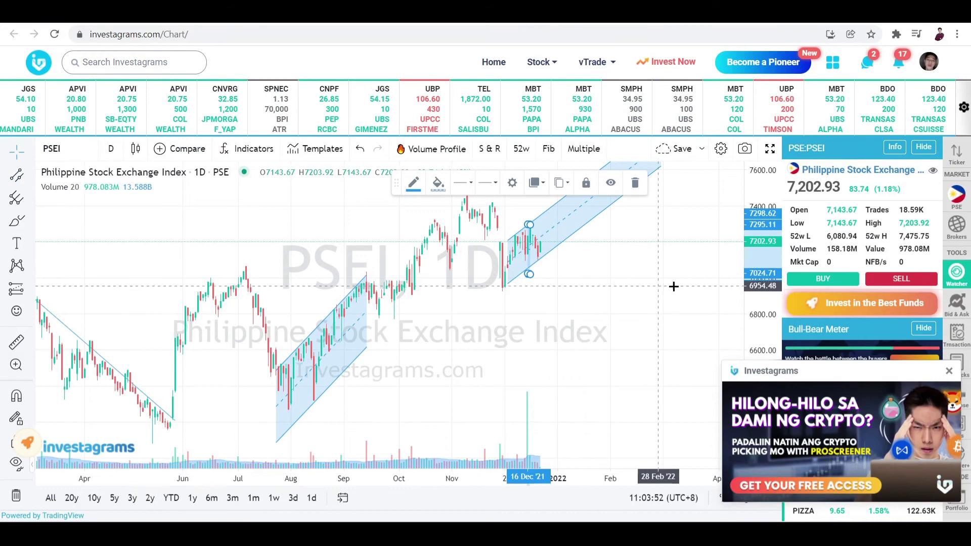
{"action": "left_click", "coordinate": [533, 228]}
{"action": "left_click", "coordinate": [566, 252]}
{"action": "left_click_drag", "start_coordinate": [524, 216], "coordinate": [537, 224]}
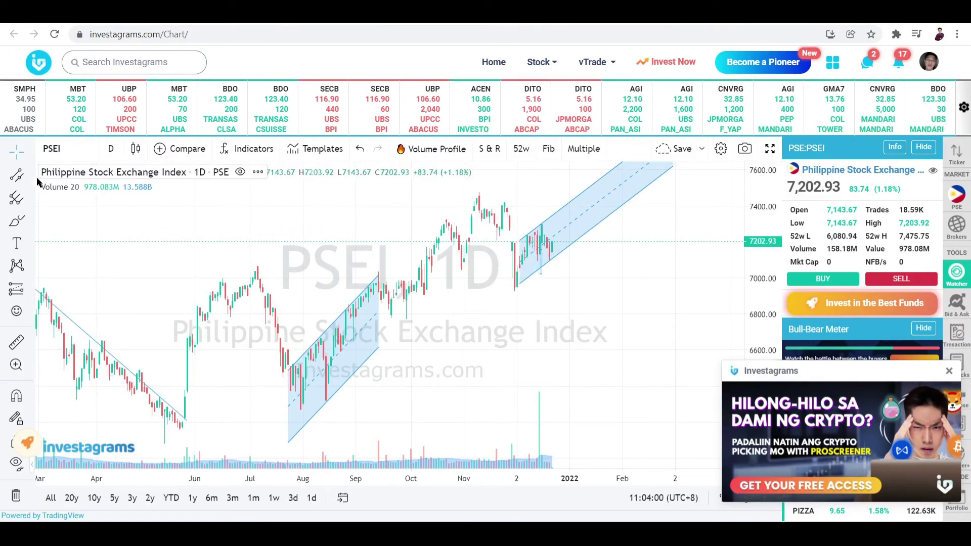
Draw a descending channel from the December peak sloping down toward February 2022
{"action": "left_click", "coordinate": [20, 175]}
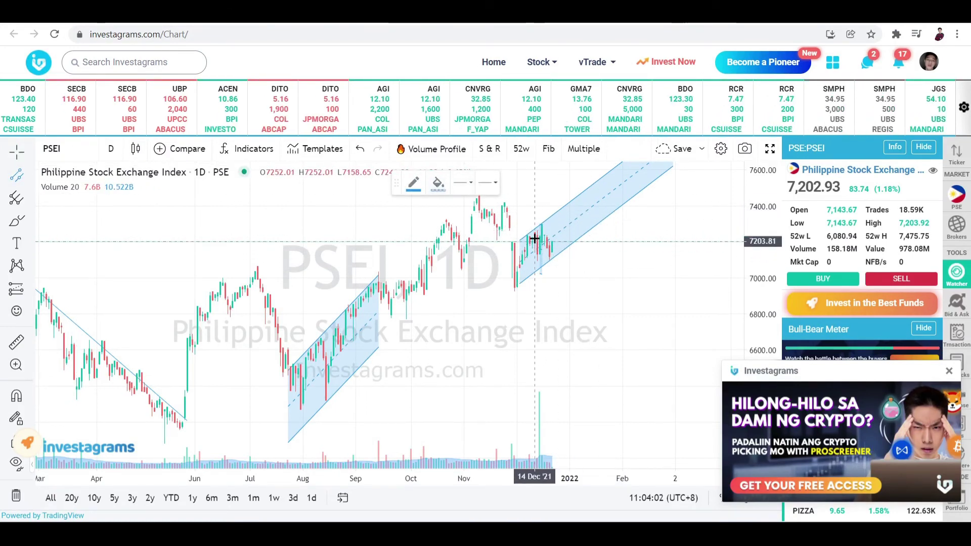
{"action": "left_click", "coordinate": [541, 216]}
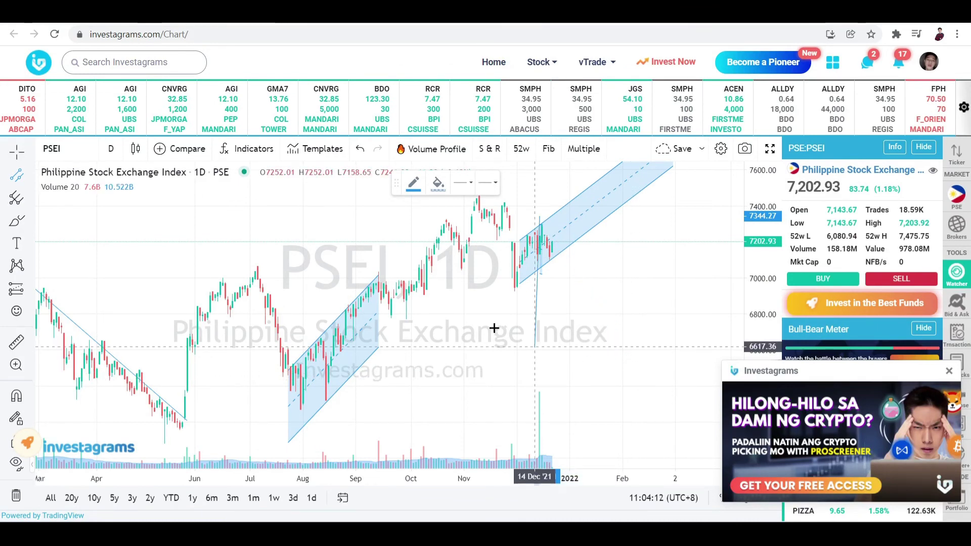
{"action": "left_click", "coordinate": [653, 347]}
{"action": "left_click", "coordinate": [536, 303]}
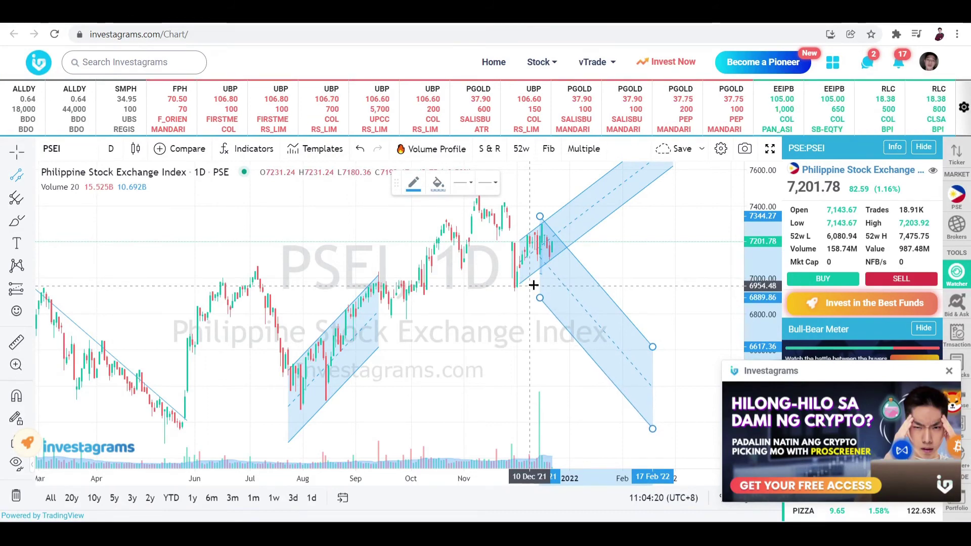
{"action": "left_click", "coordinate": [535, 284]}
Pull the descending channel's end back to 15 Feb '22 and narrow its width
{"action": "scroll", "coordinate": [632, 266], "scroll_direction": "up", "scroll_amount": 2}
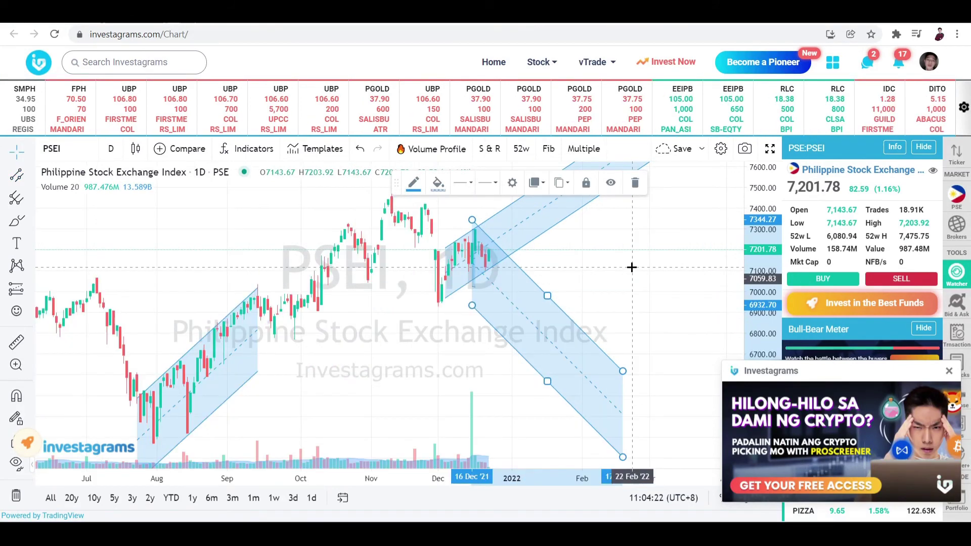
{"action": "scroll", "coordinate": [633, 267], "scroll_direction": "up", "scroll_amount": 2}
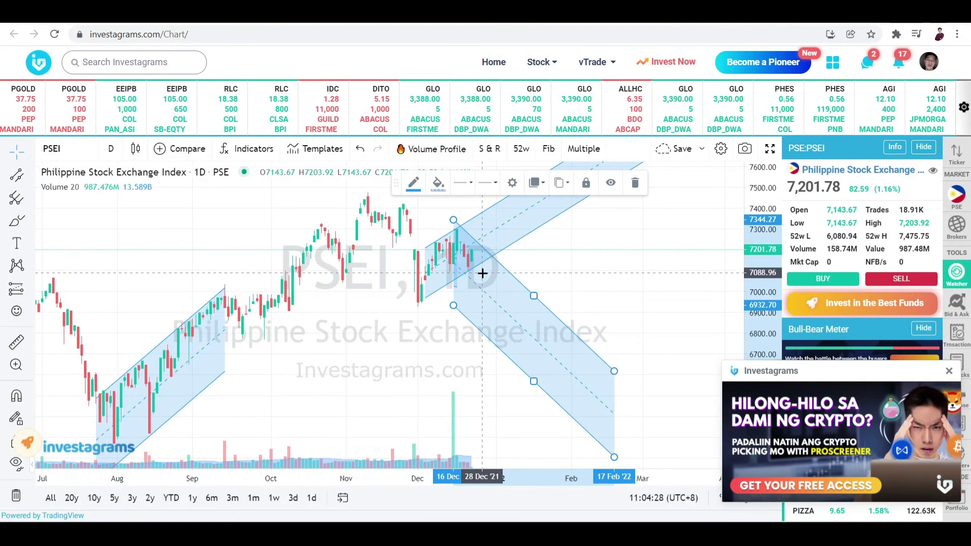
{"action": "left_click_drag", "start_coordinate": [615, 371], "coordinate": [578, 410]}
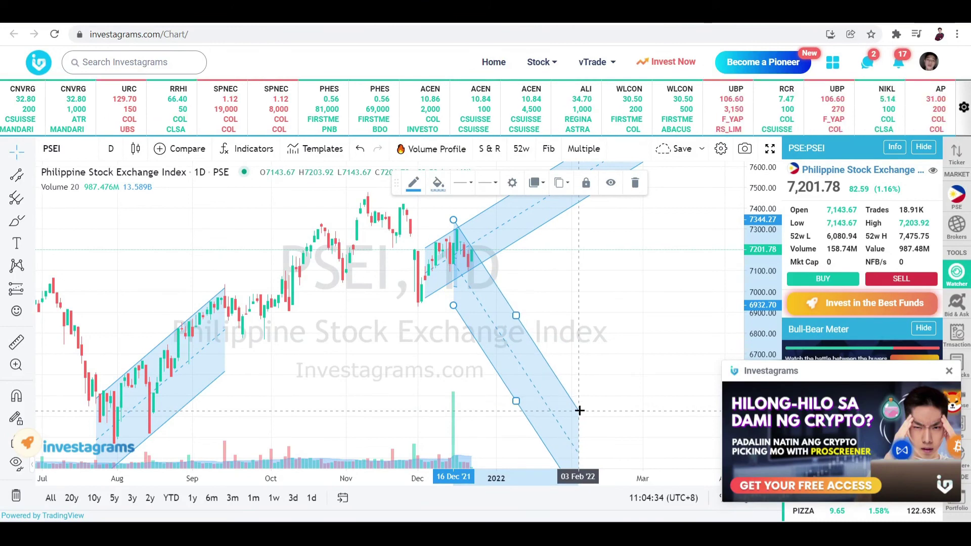
{"action": "left_click_drag", "start_coordinate": [515, 403], "coordinate": [503, 365]}
Deselect the channel and zoom out so every trendline and channel is visible
{"action": "scroll", "coordinate": [553, 326], "scroll_direction": "up", "scroll_amount": 2}
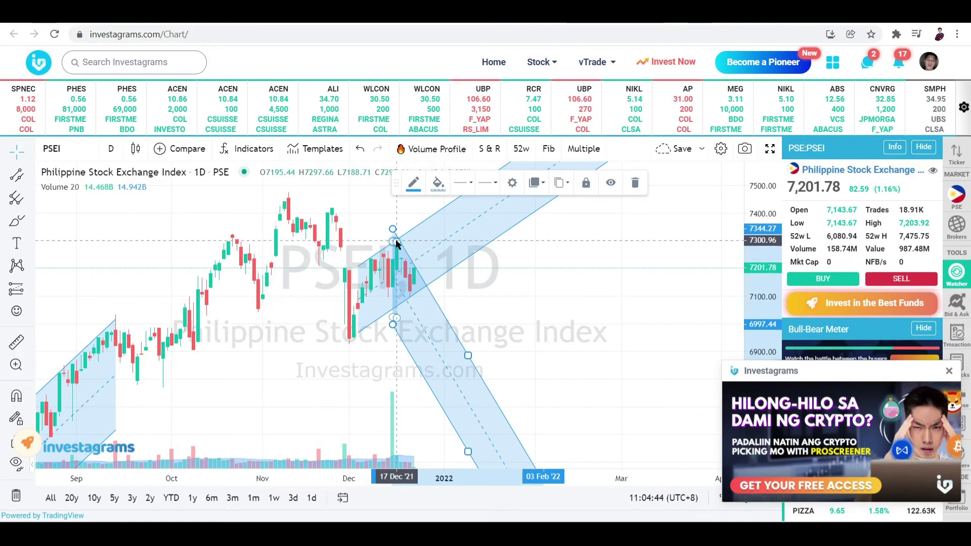
{"action": "left_click_drag", "start_coordinate": [523, 250], "coordinate": [568, 248]}
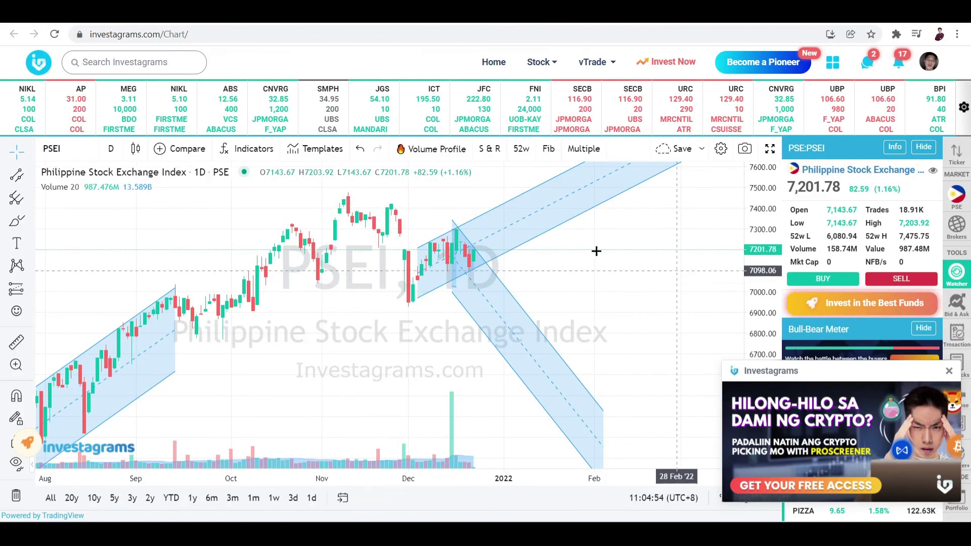
{"action": "scroll", "coordinate": [479, 282], "scroll_direction": "up", "scroll_amount": 1}
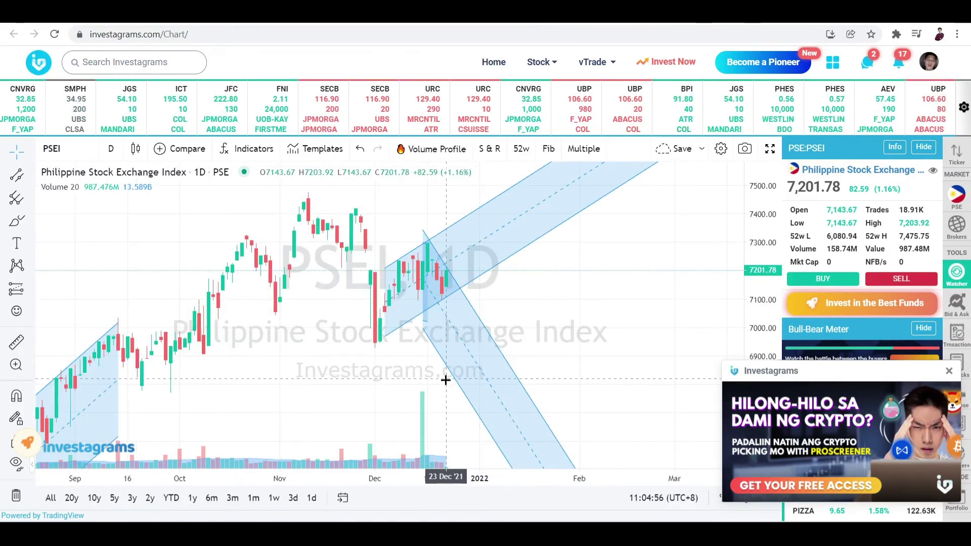
{"action": "scroll", "coordinate": [445, 380], "scroll_direction": "down", "scroll_amount": 5}
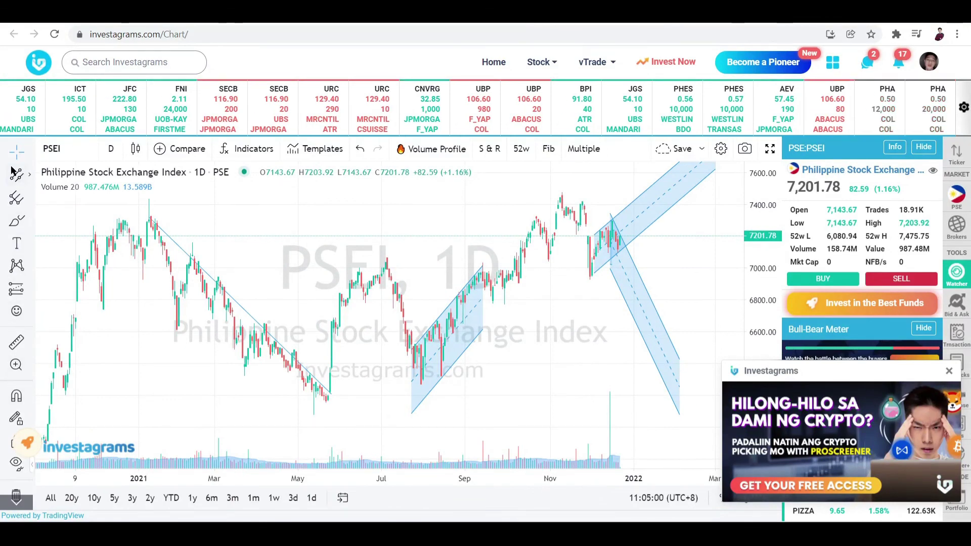
{"action": "key", "text": "alt+Tab"}
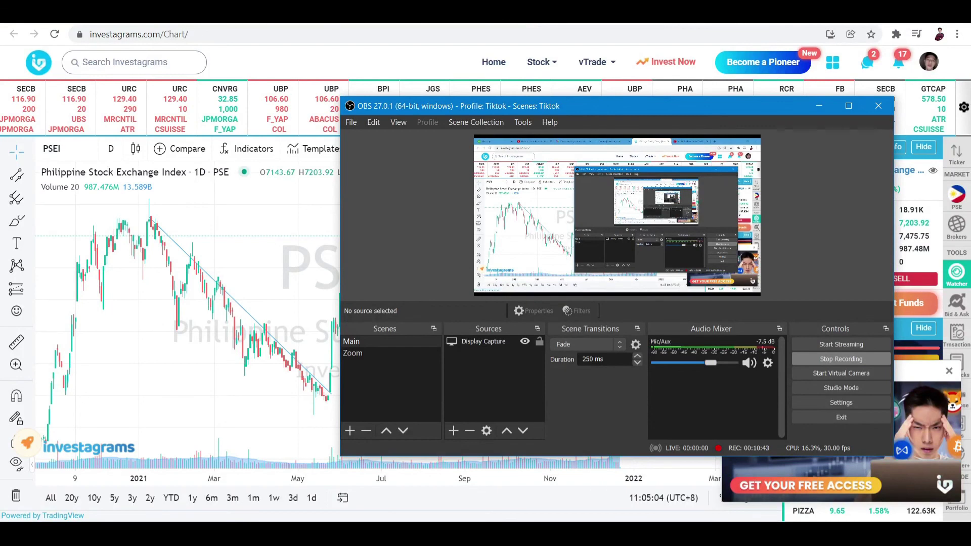
{"action": "left_click", "coordinate": [820, 106]}
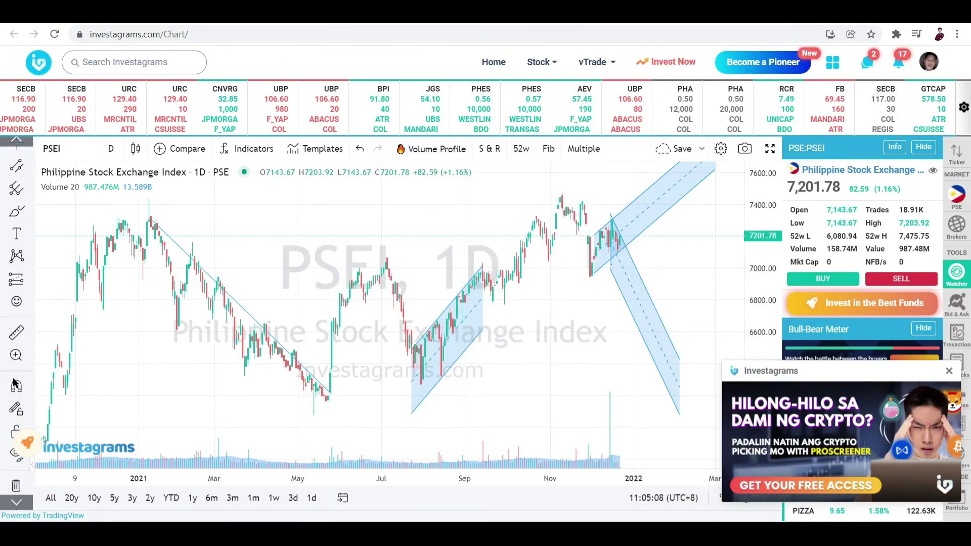
Zoom out on the PSEi chart back to April 2020 so the trend line and all three channels are visible
{"action": "scroll", "coordinate": [407, 341], "scroll_direction": "down", "scroll_amount": 4}
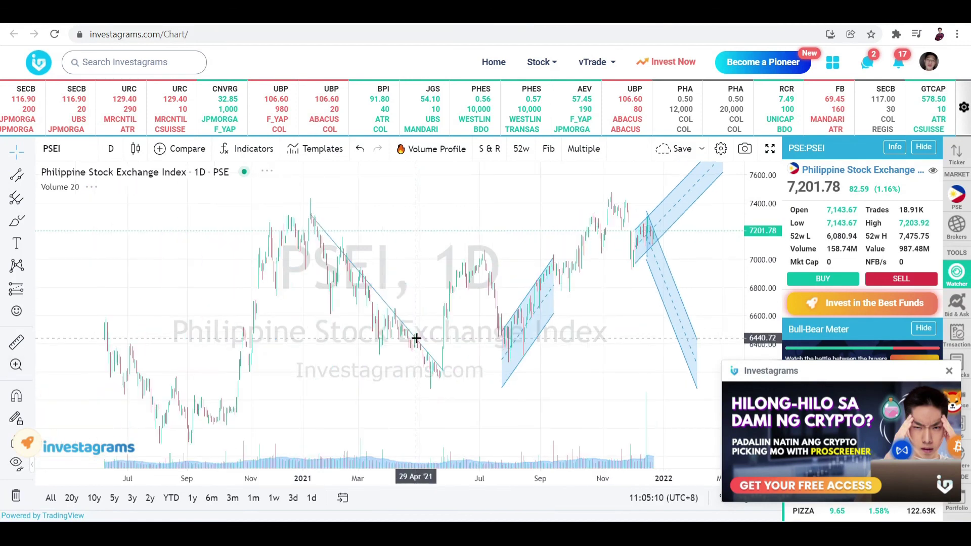